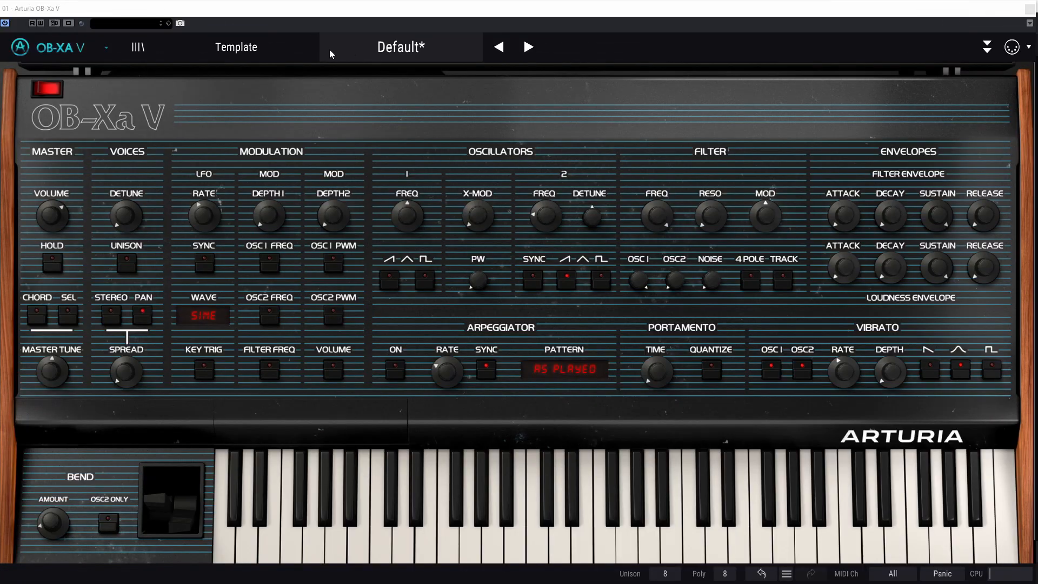
# Load the Default preset from the Template type and switch off oscillator 1's sawtooth wave
pyautogui.click(269, 47)
pyautogui.moveTo(248, 336)
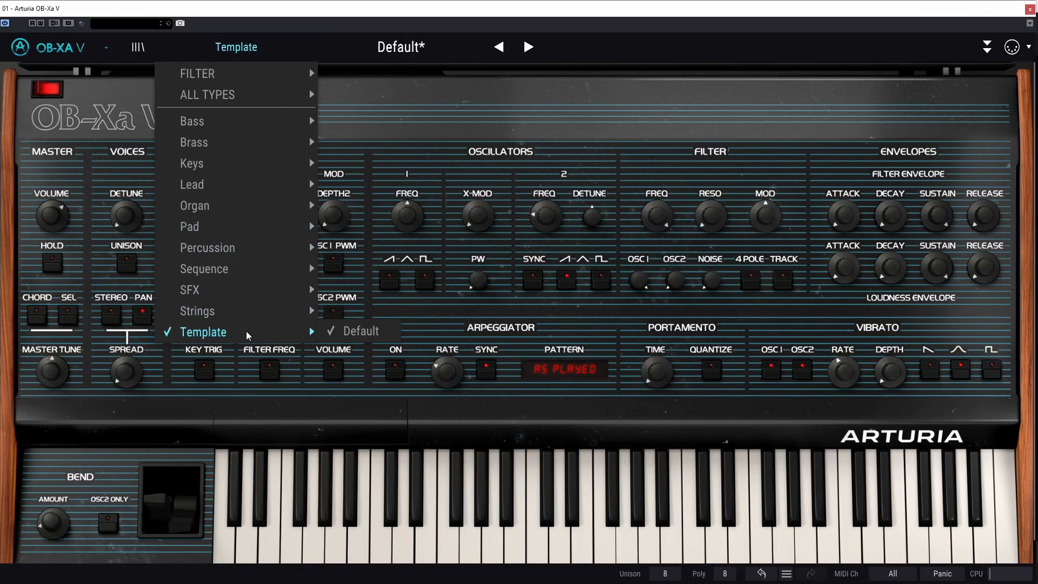
pyautogui.click(377, 329)
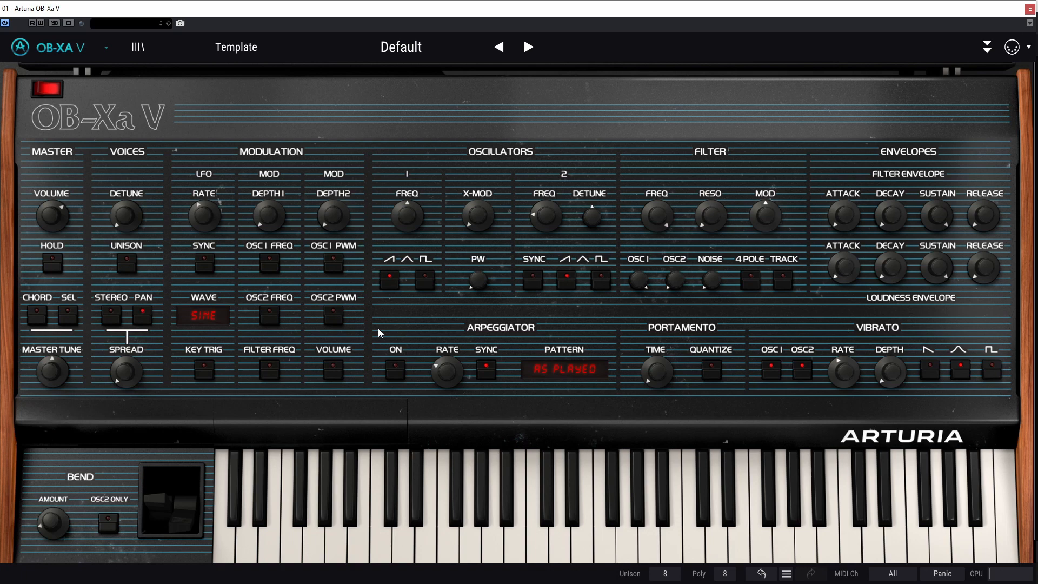
pyautogui.click(390, 280)
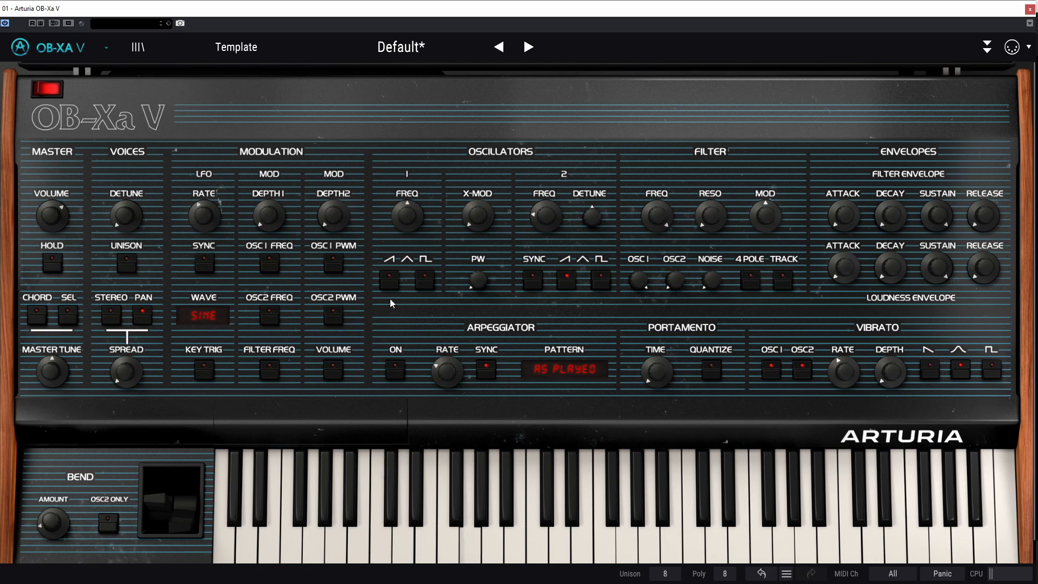
# Lower oscillator 1's frequency, set oscillator 2's frequency to 0 semitones and enable oscillator sync
pyautogui.moveTo(415, 213)
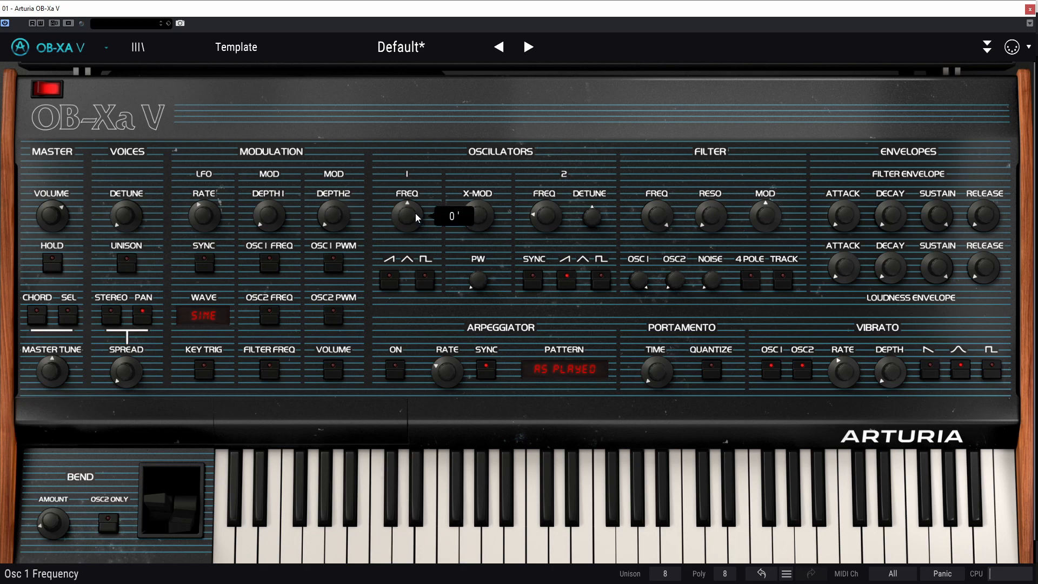
pyautogui.moveTo(416, 213); pyautogui.dragTo(415, 222)
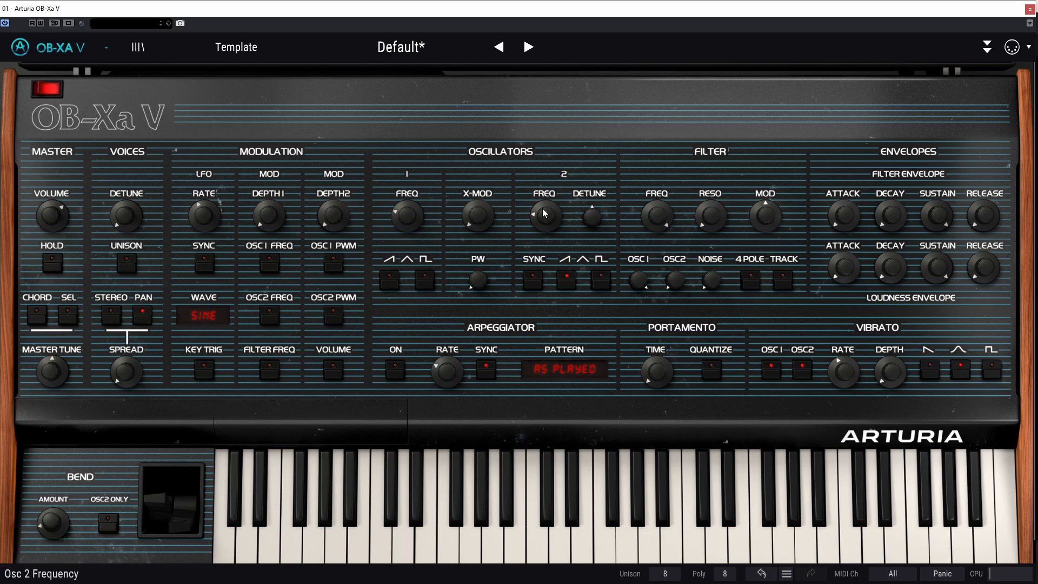
pyautogui.moveTo(547, 214)
pyautogui.moveTo(546, 214); pyautogui.dragTo(546, 223)
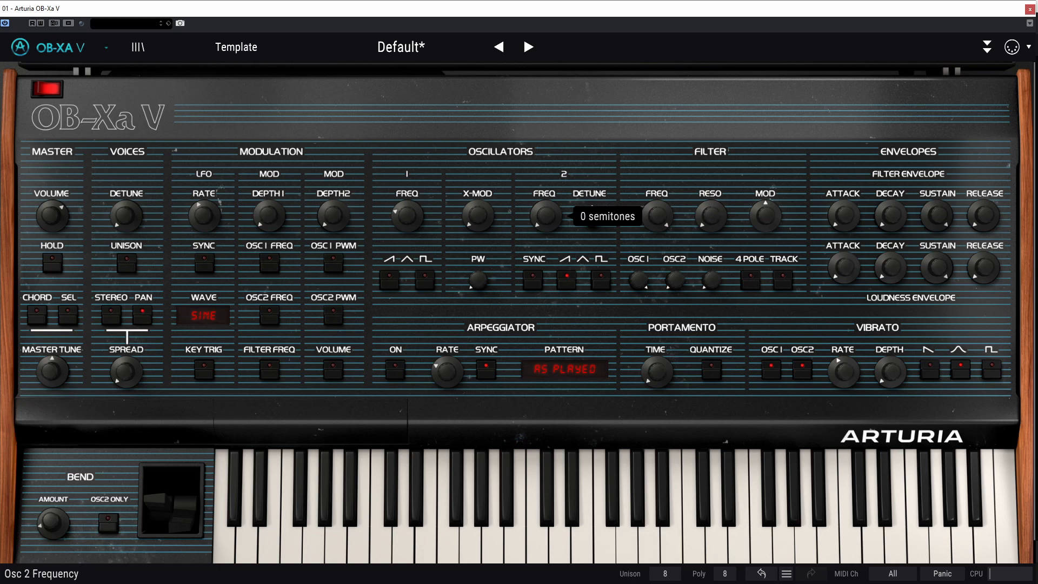
pyautogui.click(530, 279)
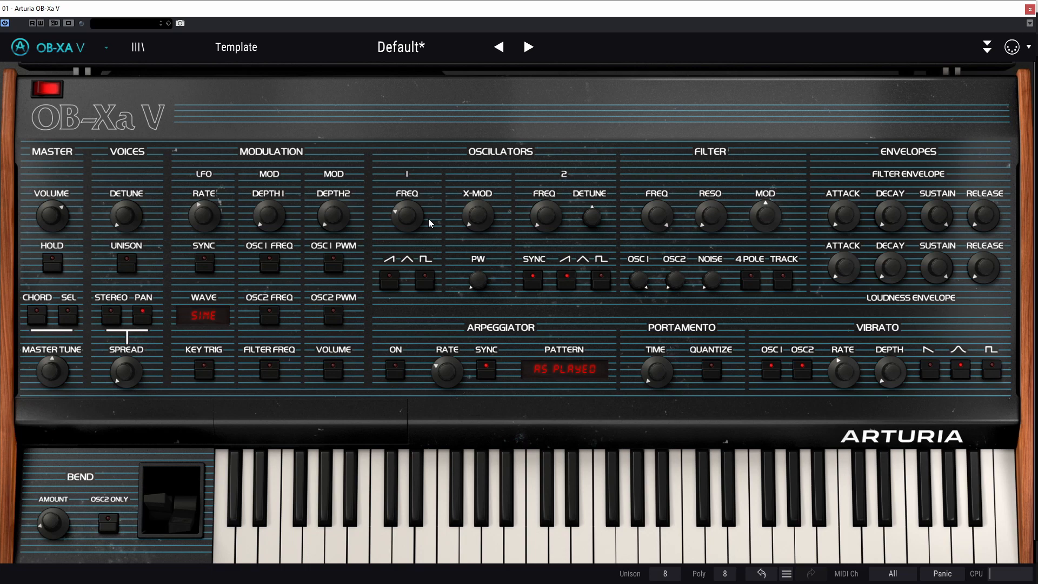
# Lower the filter frequency close to its minimum and raise the filter envelope modulation to its maximum
pyautogui.moveTo(680, 278); pyautogui.dragTo(680, 254)
pyautogui.moveTo(680, 278)
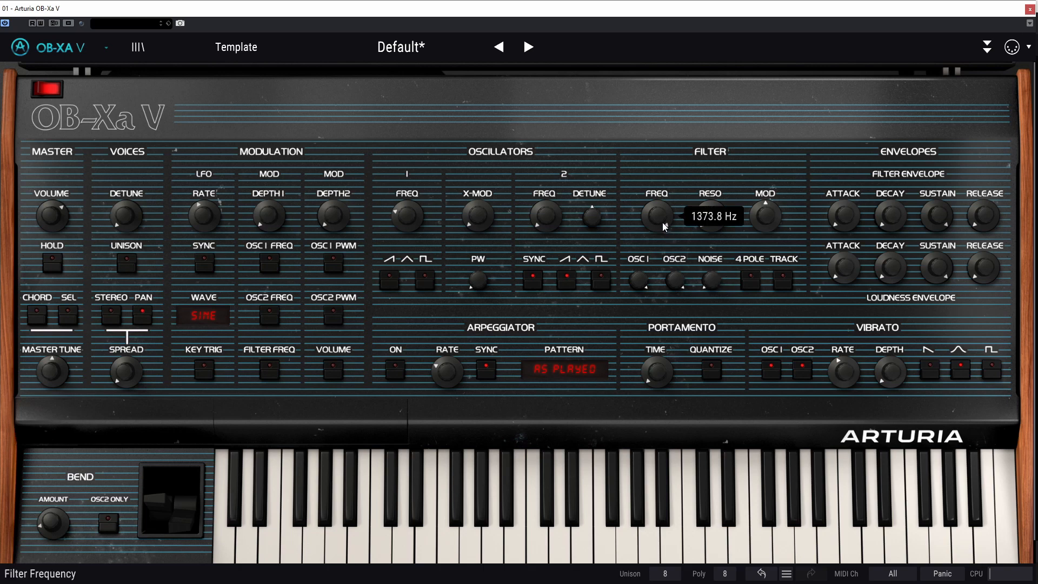
pyautogui.moveTo(660, 211); pyautogui.dragTo(660, 305)
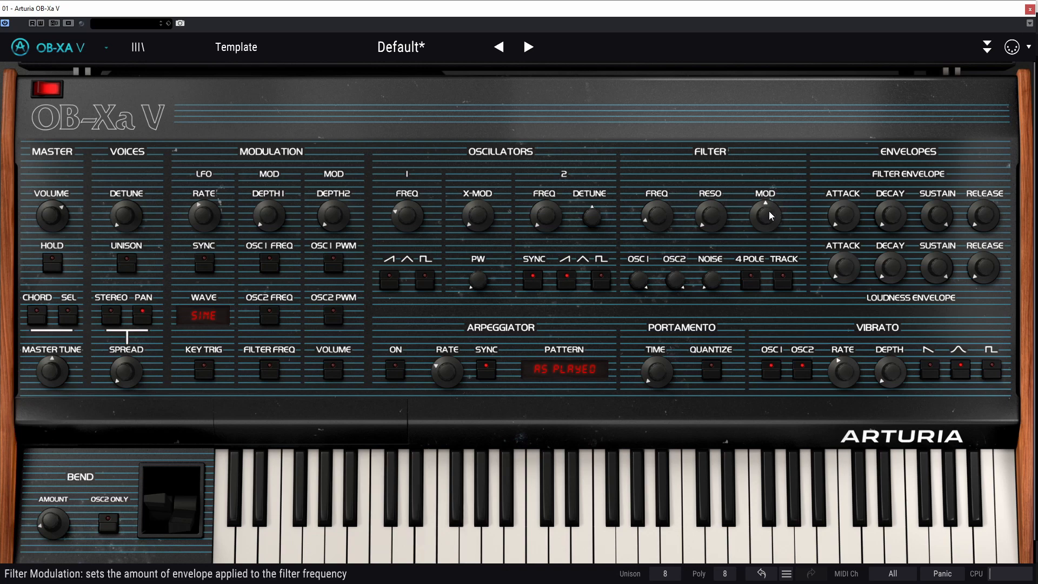
pyautogui.moveTo(767, 213)
pyautogui.moveTo(753, 212); pyautogui.dragTo(752, 175)
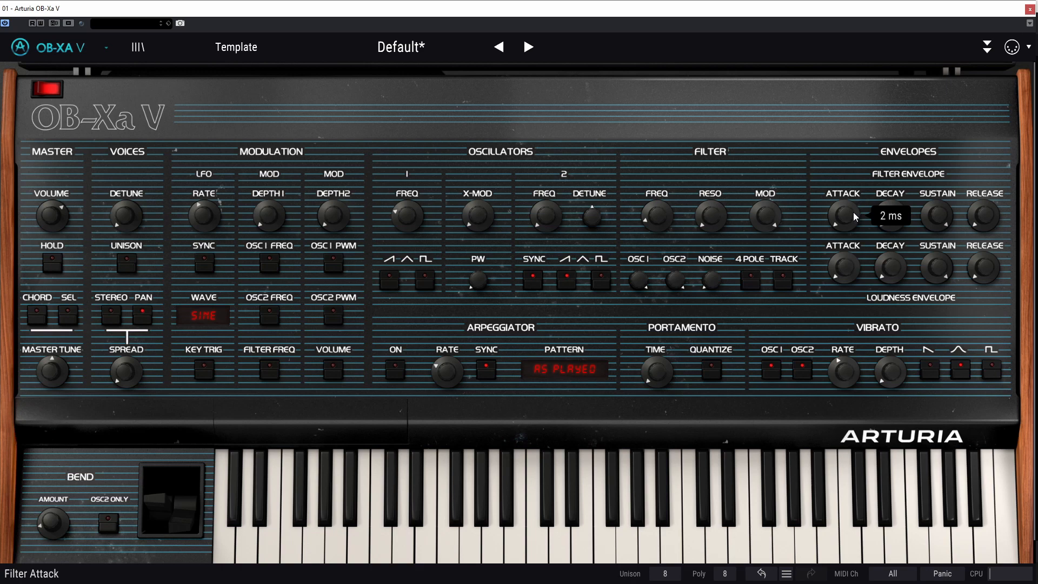
# Slightly lengthen the filter envelope's attack, lengthen its release, and raise the filter resonance to about 0.31
pyautogui.moveTo(856, 216); pyautogui.dragTo(856, 193)
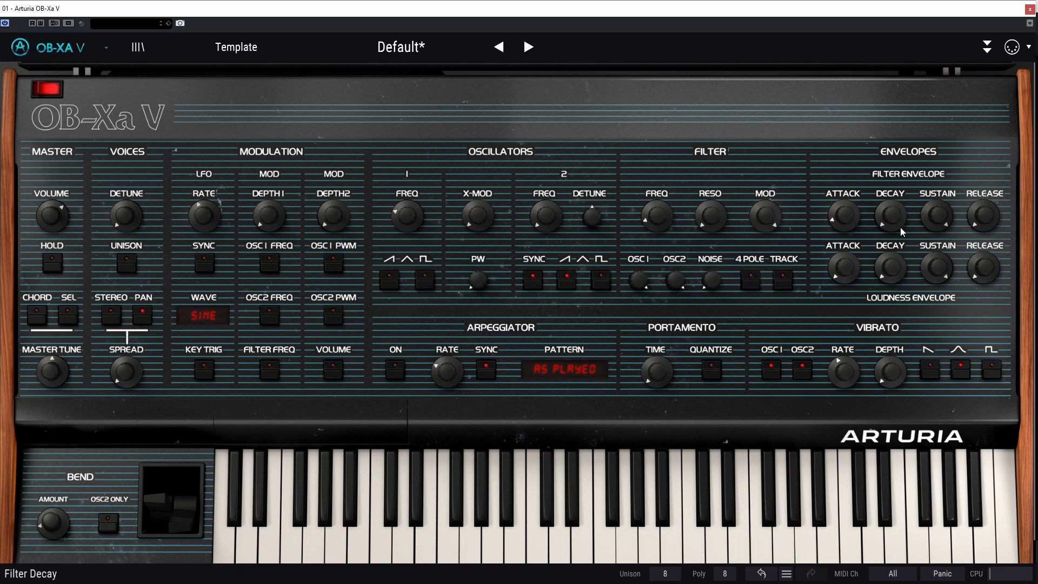
pyautogui.moveTo(899, 227)
pyautogui.moveTo(938, 222)
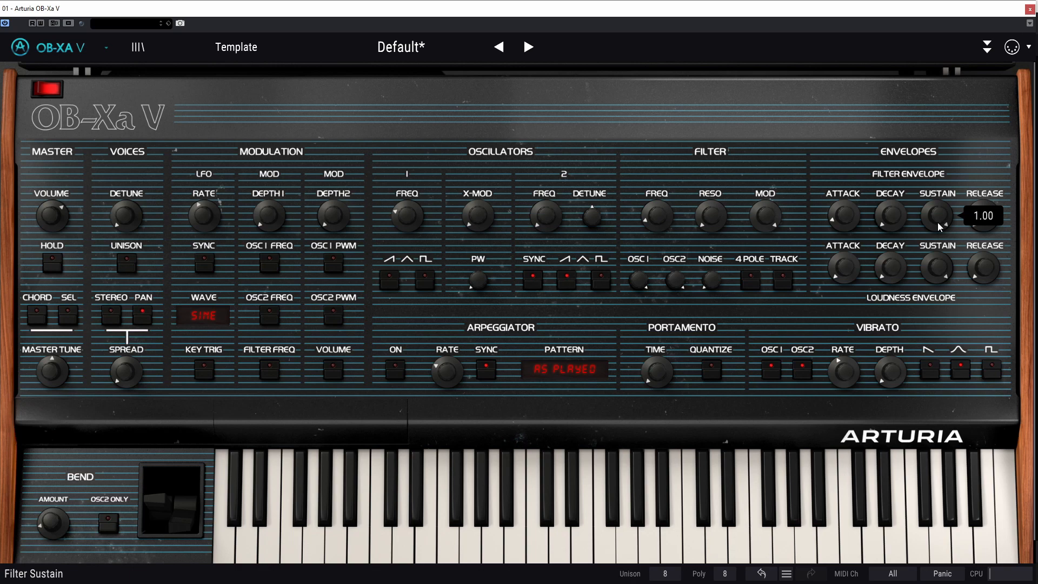
pyautogui.moveTo(990, 219); pyautogui.dragTo(991, 180)
pyautogui.moveTo(992, 222)
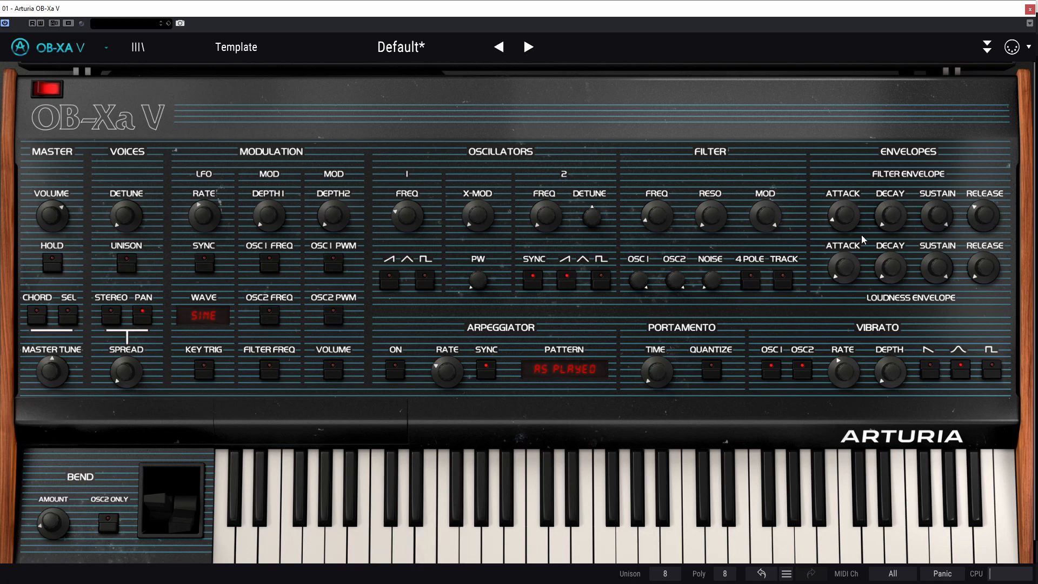
pyautogui.moveTo(732, 220)
pyautogui.mouseDown()
pyautogui.moveTo(732, 200)
pyautogui.moveTo(731, 221)
pyautogui.moveTo(732, 201)
pyautogui.moveTo(715, 221)
pyautogui.mouseUp()
# Shape the loudness envelope with a longer decay, a slightly lower sustain and a longer release
pyautogui.moveTo(852, 282)
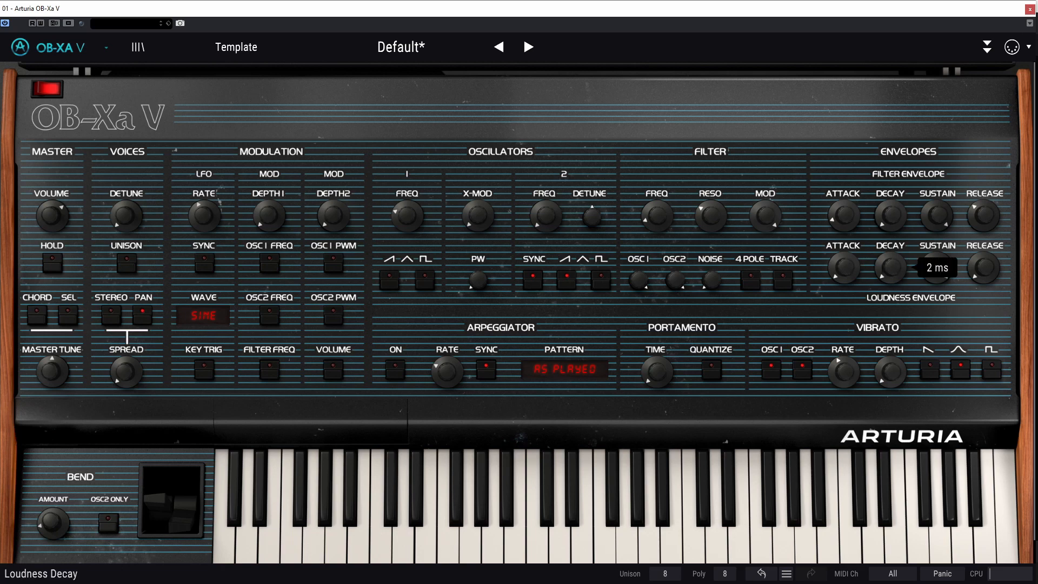
pyautogui.moveTo(891, 269)
pyautogui.mouseDown()
pyautogui.moveTo(891, 247)
pyautogui.moveTo(892, 270)
pyautogui.mouseUp()
pyautogui.moveTo(940, 273)
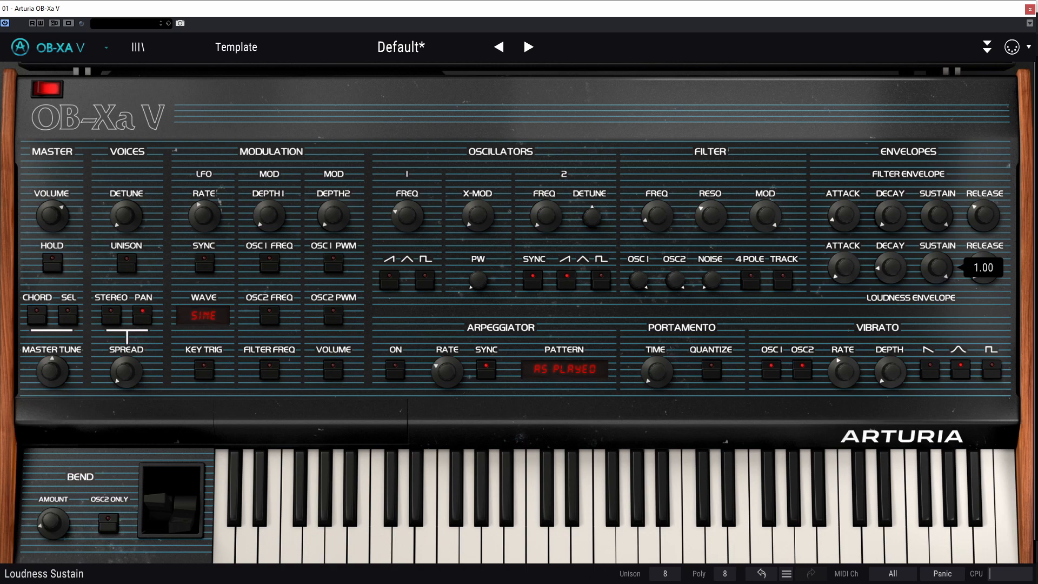
pyautogui.moveTo(939, 273); pyautogui.dragTo(973, 273)
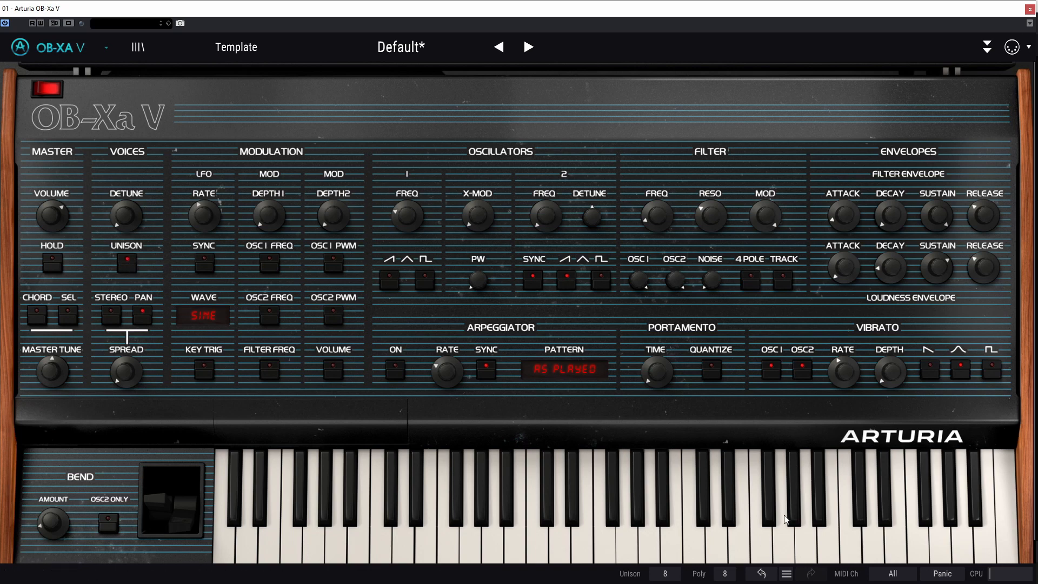
# Set the polyphony to 4 voices and raise the voice detune slightly
pyautogui.click(727, 575)
pyautogui.click(755, 424)
pyautogui.moveTo(134, 230); pyautogui.dragTo(134, 220)
# Add a small amount of portamento time
pyautogui.click(657, 372)
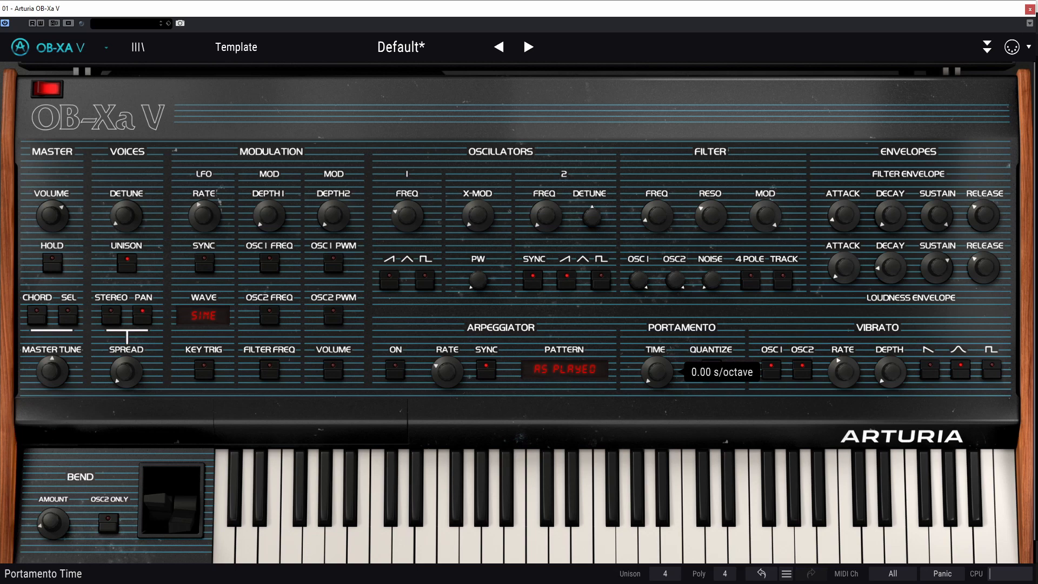
pyautogui.moveTo(657, 372); pyautogui.dragTo(657, 370)
pyautogui.moveTo(657, 370); pyautogui.dragTo(657, 366)
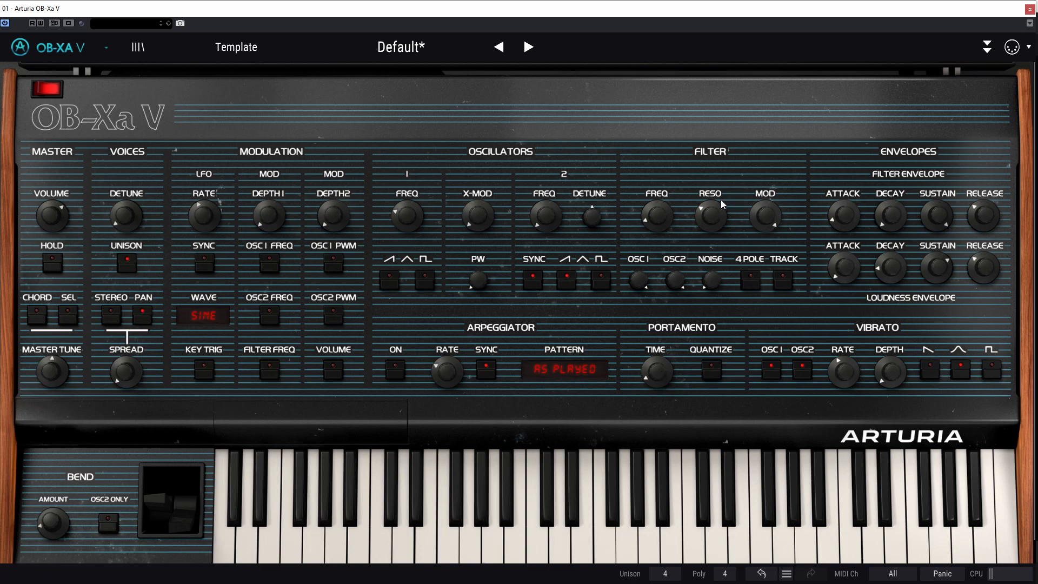
# Raise the filter resonance to about the middle of its range
pyautogui.moveTo(718, 207)
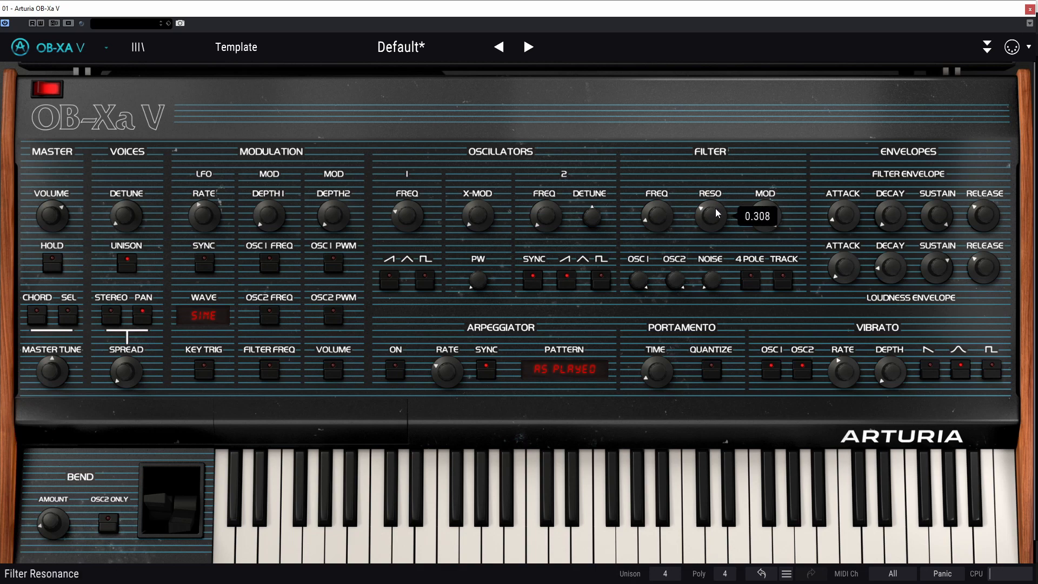
pyautogui.moveTo(719, 211); pyautogui.dragTo(719, 151)
pyautogui.moveTo(711, 216)
pyautogui.mouseDown()
pyautogui.moveTo(711, 260)
pyautogui.moveTo(715, 218)
pyautogui.mouseUp()
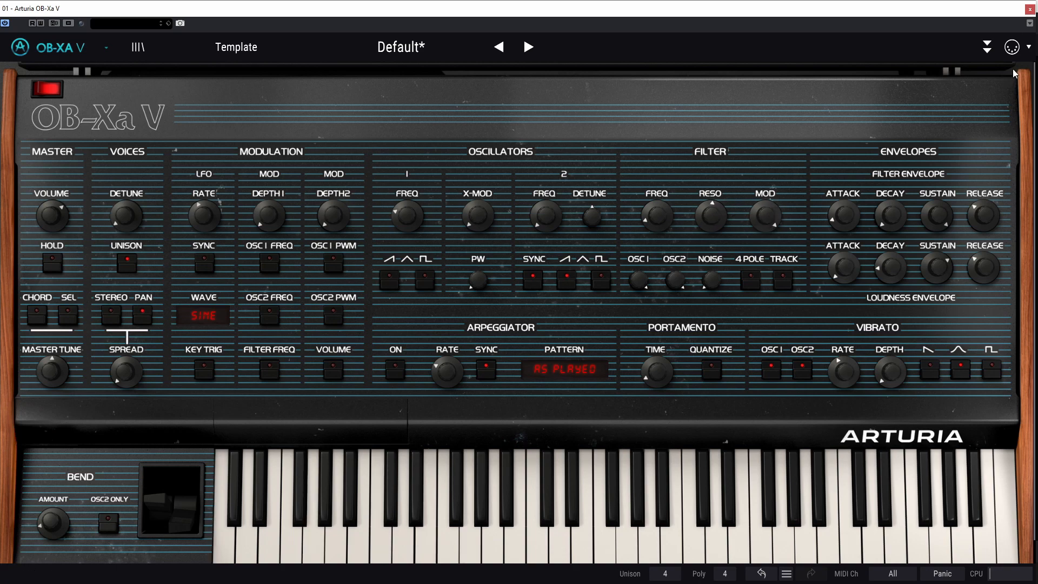
# Set Effect 1 to Overdrive and Effect 2 to Reverb, and turn off the Chorus in Effect 3
pyautogui.click(988, 54)
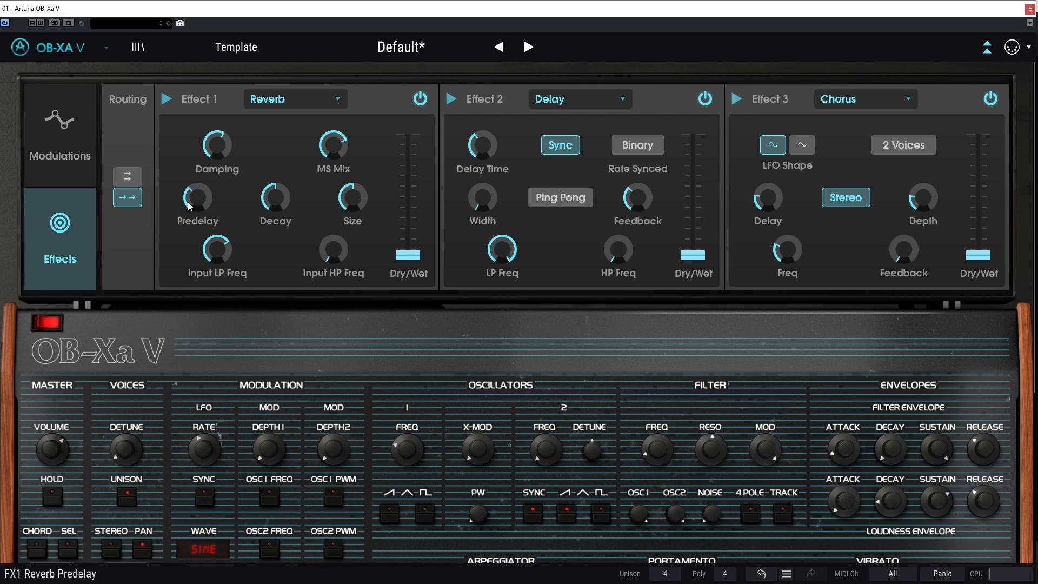
pyautogui.moveTo(193, 198)
pyautogui.click(335, 101)
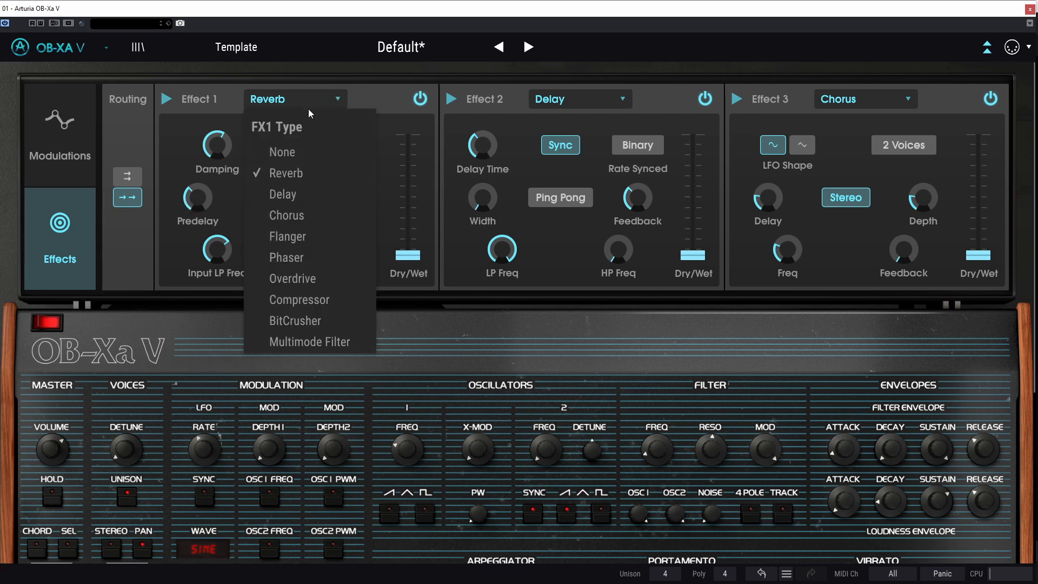
pyautogui.click(290, 273)
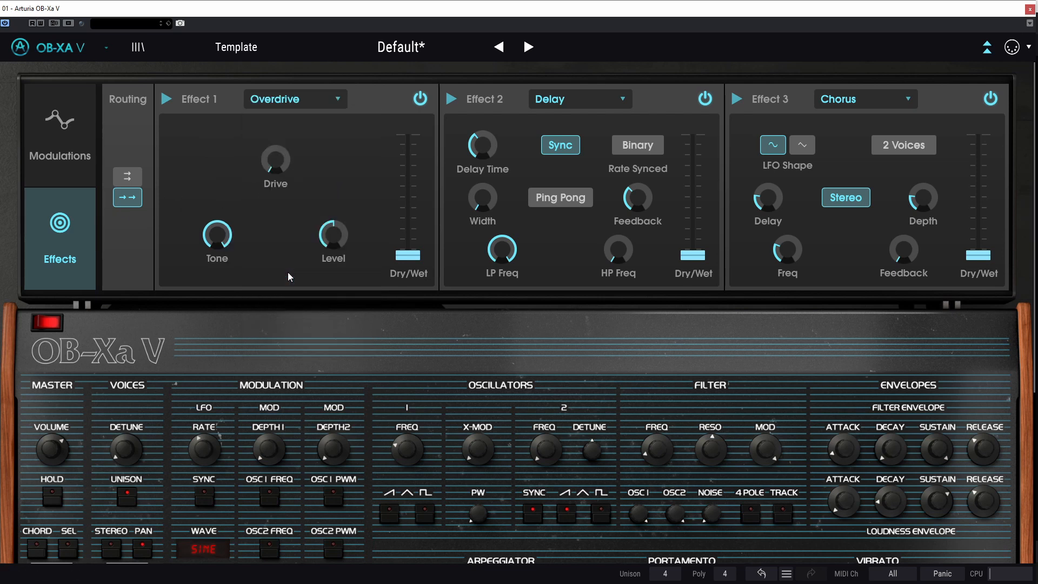
pyautogui.click(616, 112)
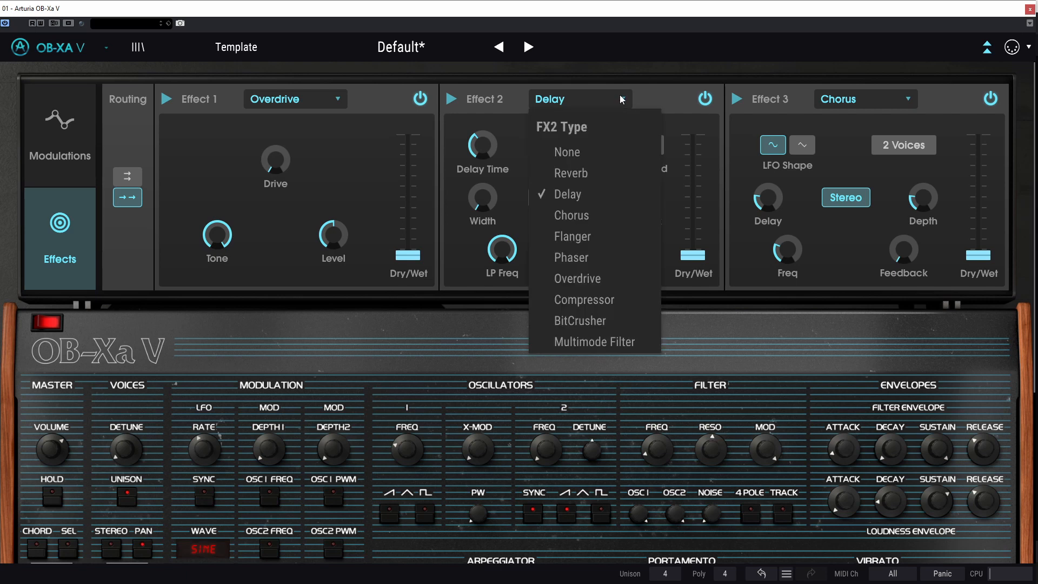
pyautogui.click(564, 172)
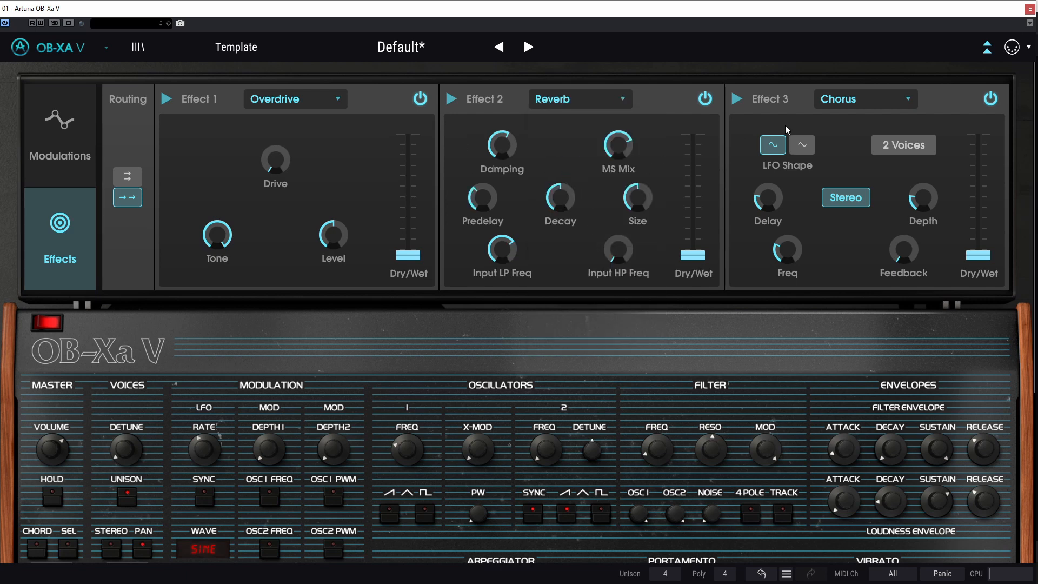
pyautogui.click(991, 99)
# Raise the Overdrive's dry/wet mix and drive slightly, and increase the Reverb's dry/wet mix
pyautogui.moveTo(408, 255); pyautogui.dragTo(408, 225)
pyautogui.moveTo(276, 160); pyautogui.dragTo(276, 156)
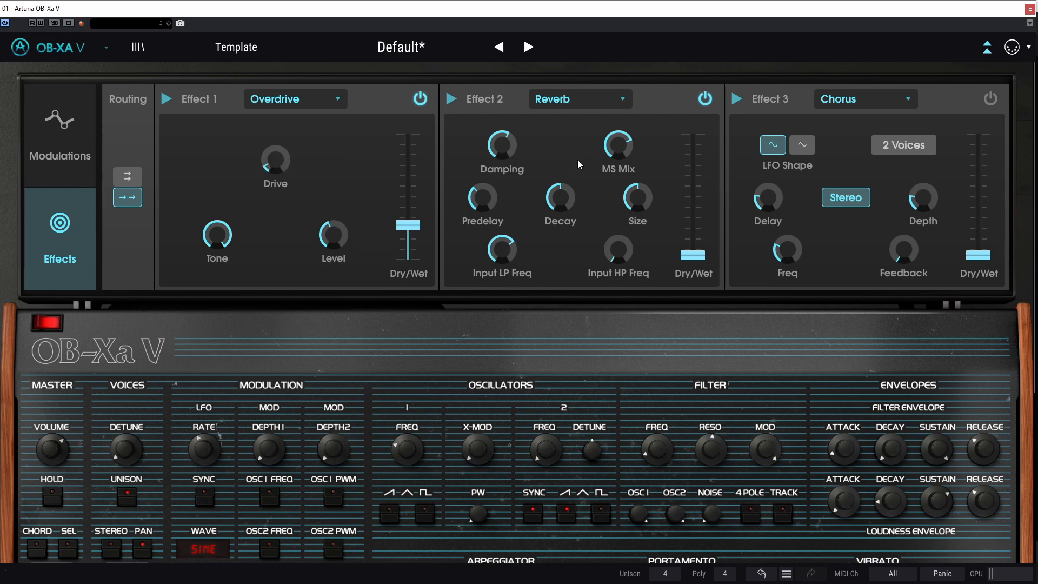
pyautogui.moveTo(692, 255); pyautogui.dragTo(692, 211)
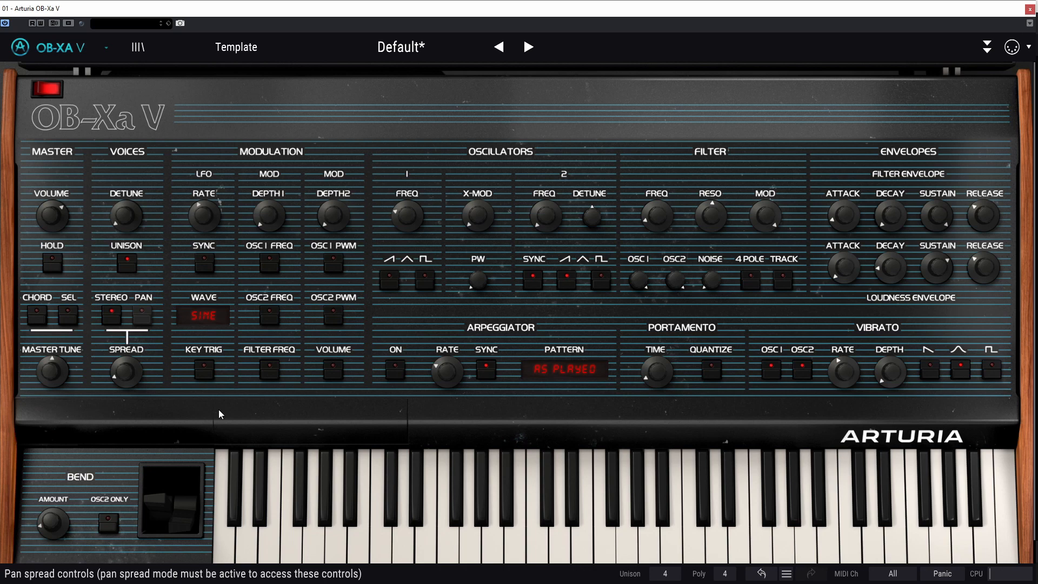
# Increase the stereo spread and raise the filter and movement amount in its trimmer controls
pyautogui.moveTo(122, 377); pyautogui.dragTo(125, 379)
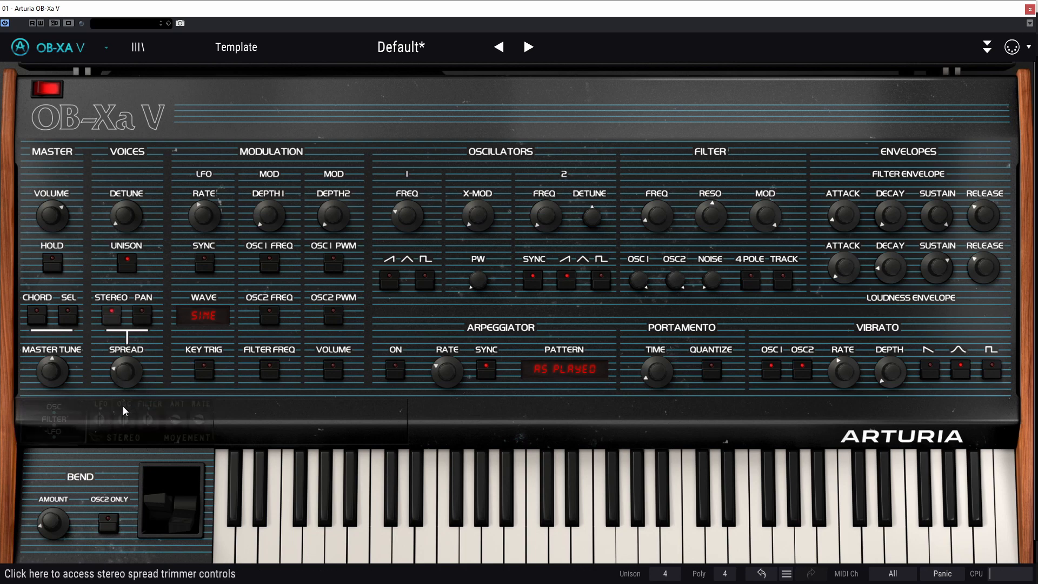
pyautogui.click(122, 407)
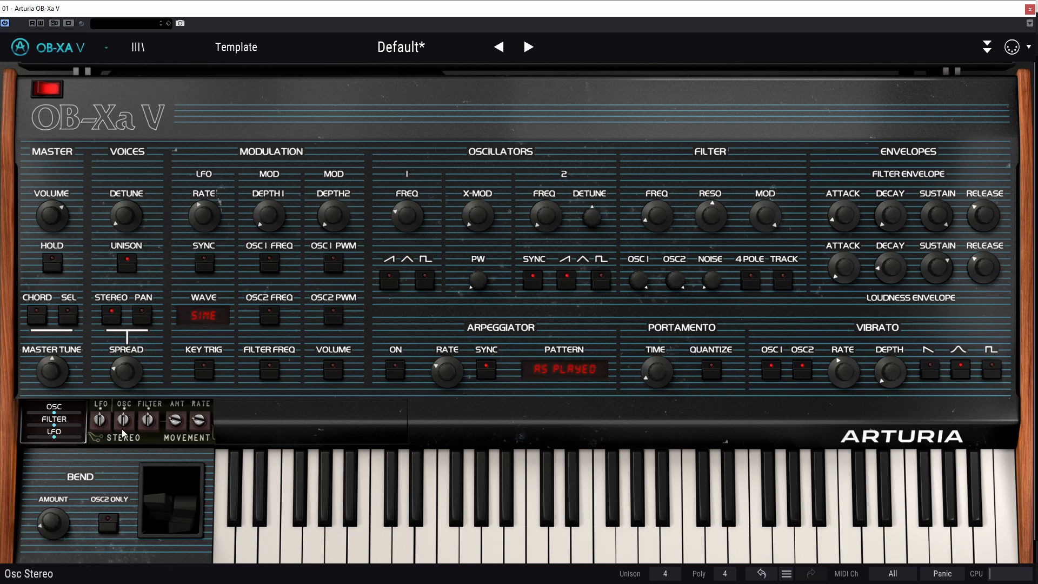
pyautogui.moveTo(172, 424); pyautogui.dragTo(203, 393)
pyautogui.moveTo(134, 427)
pyautogui.moveTo(148, 420); pyautogui.dragTo(148, 407)
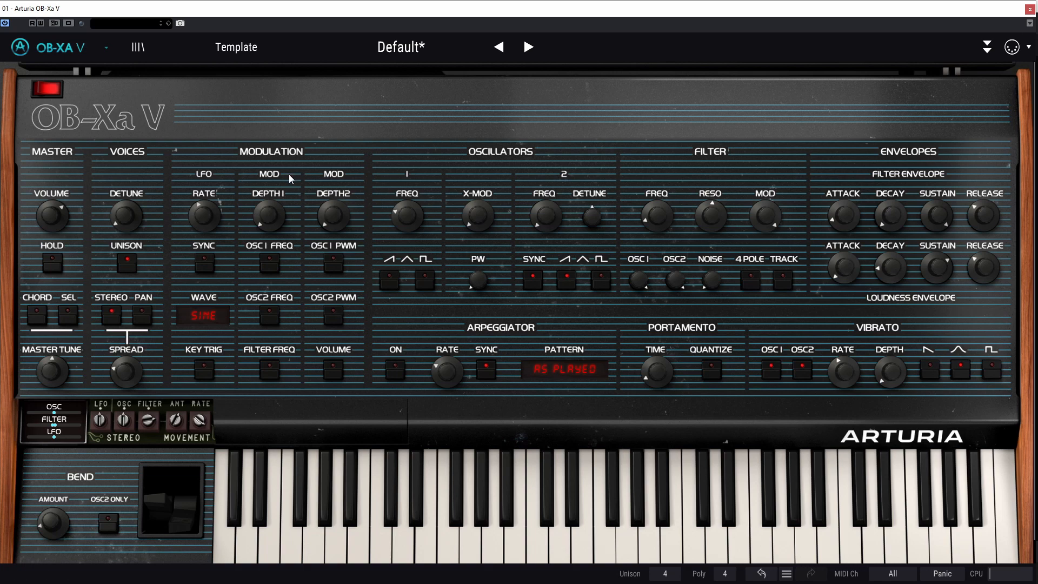
# Sync the LFO to tempo and set its rate to 1/4 bars
pyautogui.click(204, 264)
pyautogui.moveTo(203, 215)
pyautogui.moveTo(204, 215); pyautogui.dragTo(206, 212)
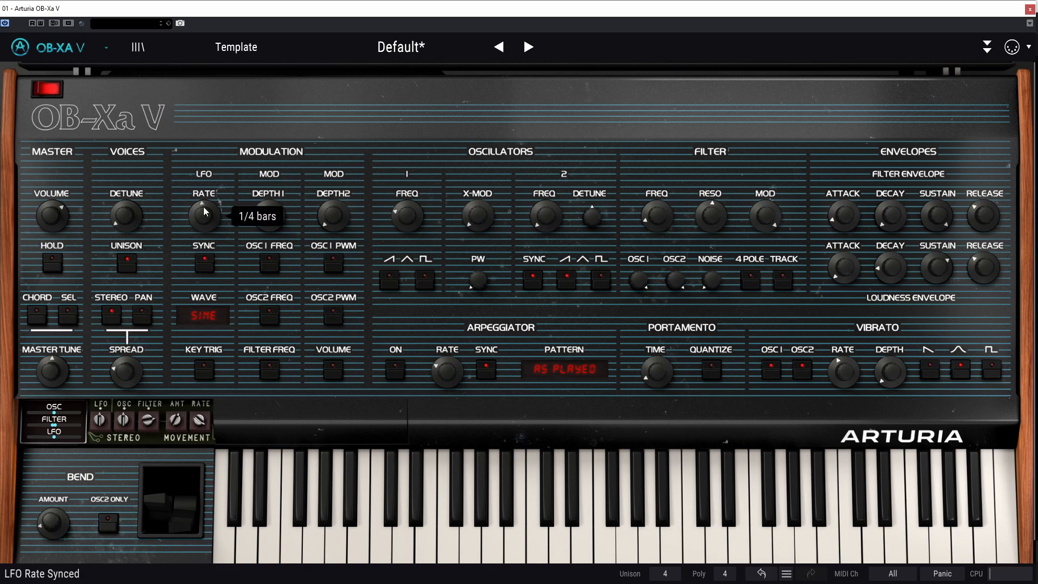
# Route the LFO to the filter frequency and set modulation depth 1 to about 0.14
pyautogui.moveTo(269, 215); pyautogui.dragTo(269, 207)
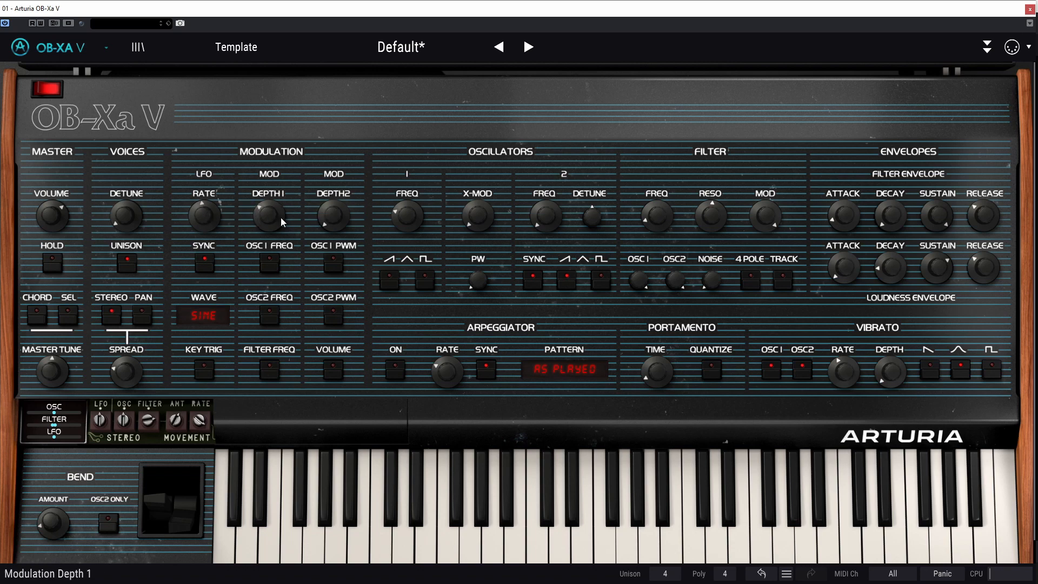
pyautogui.click(270, 370)
pyautogui.moveTo(268, 218); pyautogui.dragTo(268, 216)
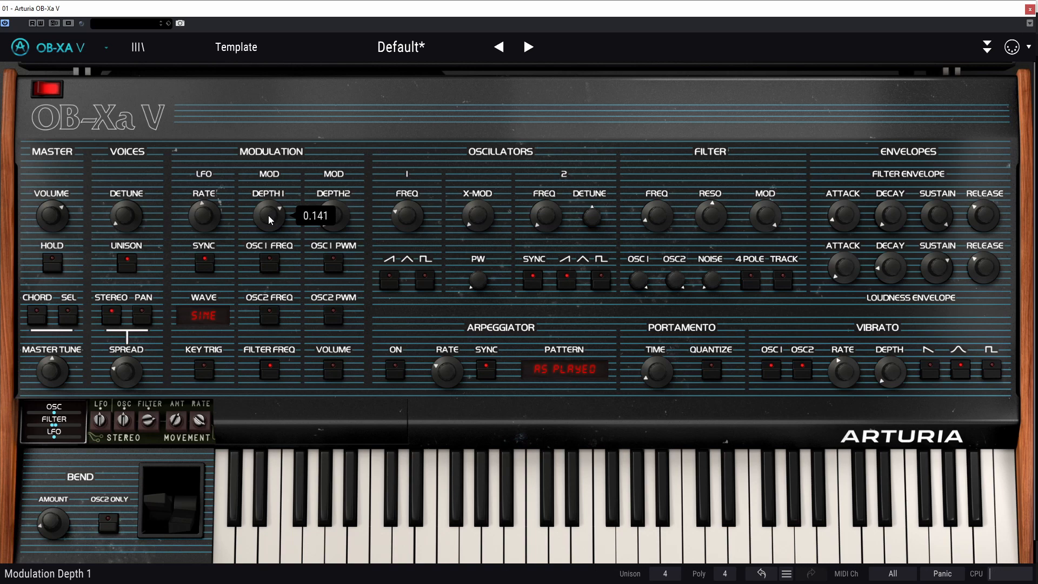